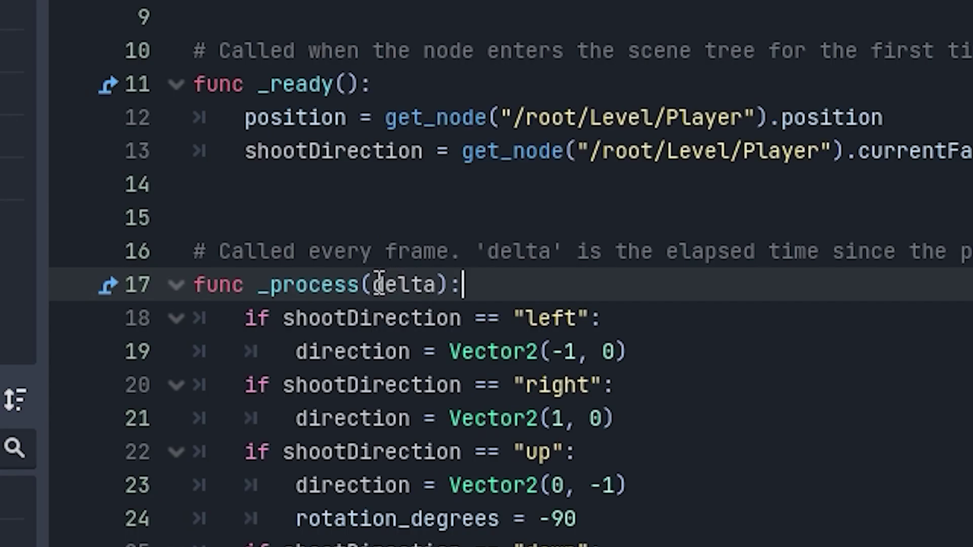
pyautogui.write('_')
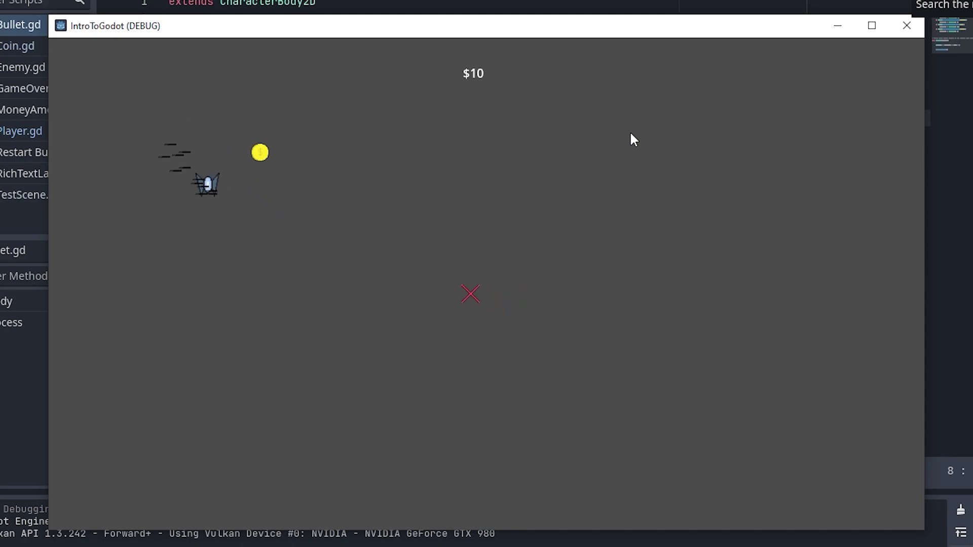
# Fly the ship with the arrow keys, firing at enemies and collecting coins
pyautogui.press('Up')
pyautogui.press('Down')
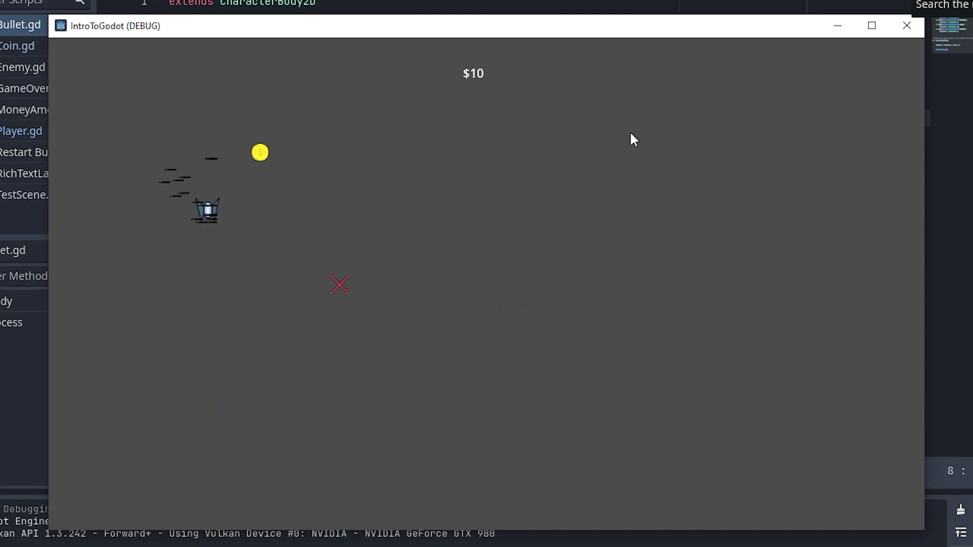
pyautogui.press('Right')
pyautogui.press('Right')
pyautogui.press('Left')
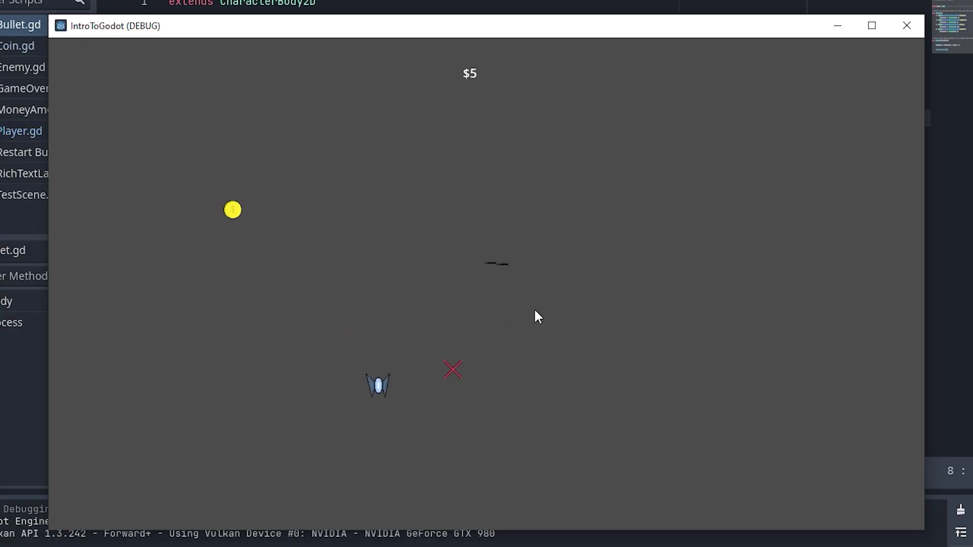
pyautogui.press('Up')
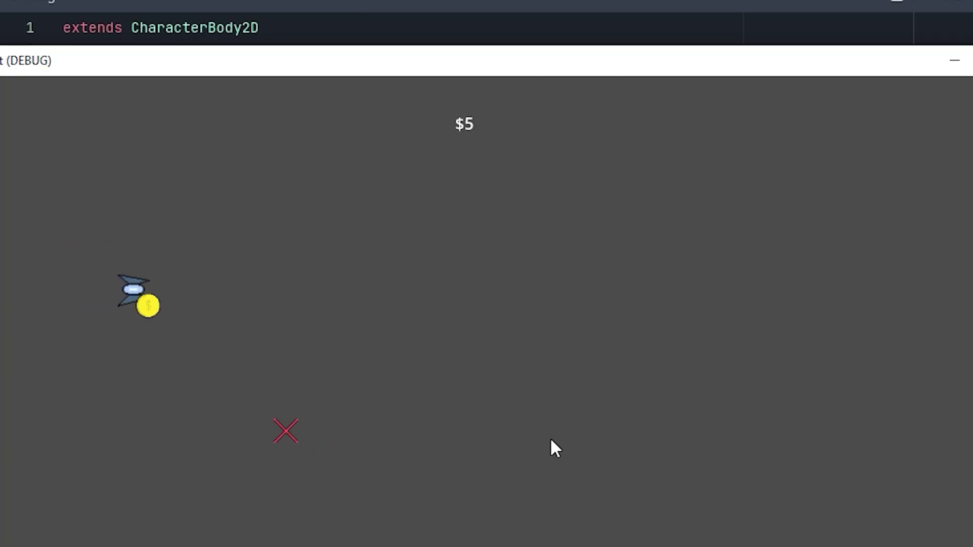
pyautogui.press('Right')
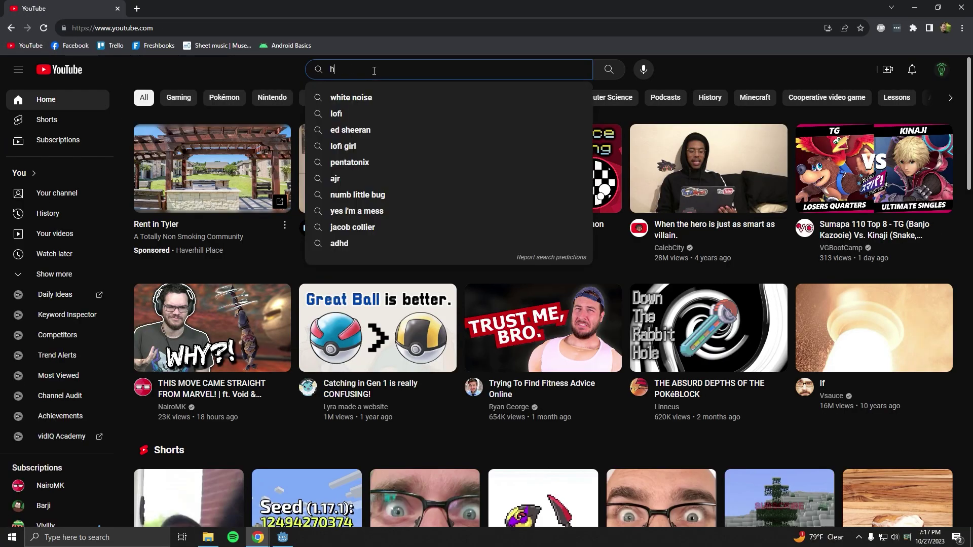
pyautogui.write('how to make a start menu in godot')
# Run the YouTube search for 'how to make a start menu in godot'
pyautogui.press('Return')
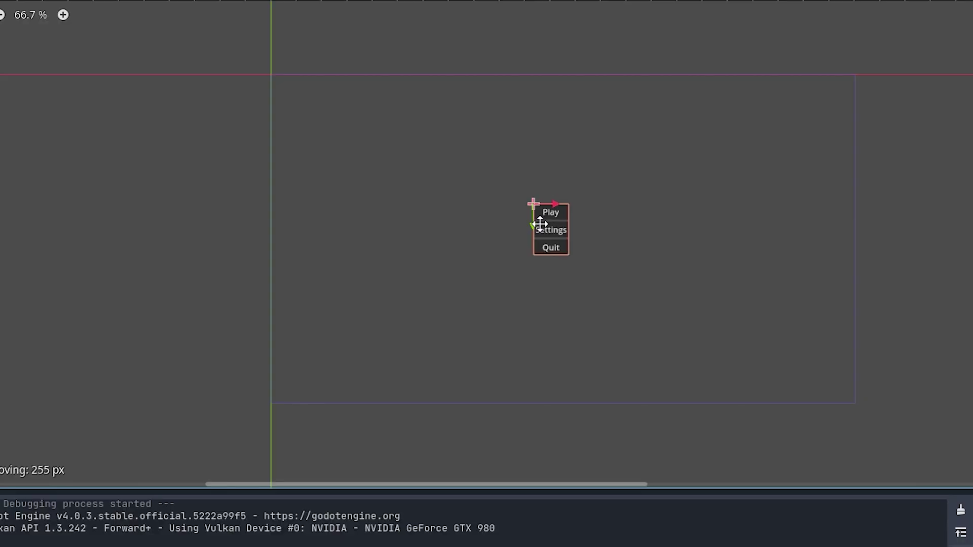
# Center the Play/Settings/Quit container, run the game and start it with Play
pyautogui.moveTo(521, 222); pyautogui.dragTo(522, 220)
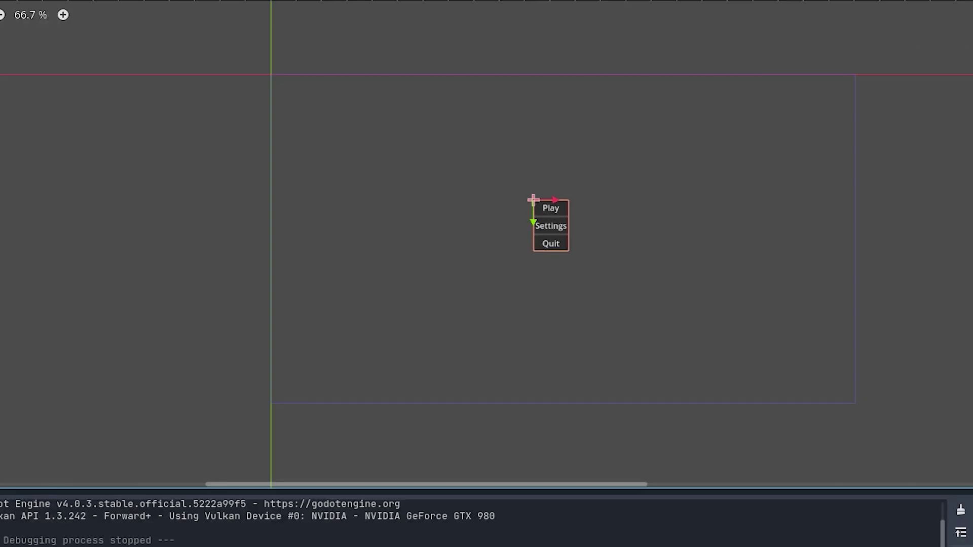
pyautogui.press('F5')
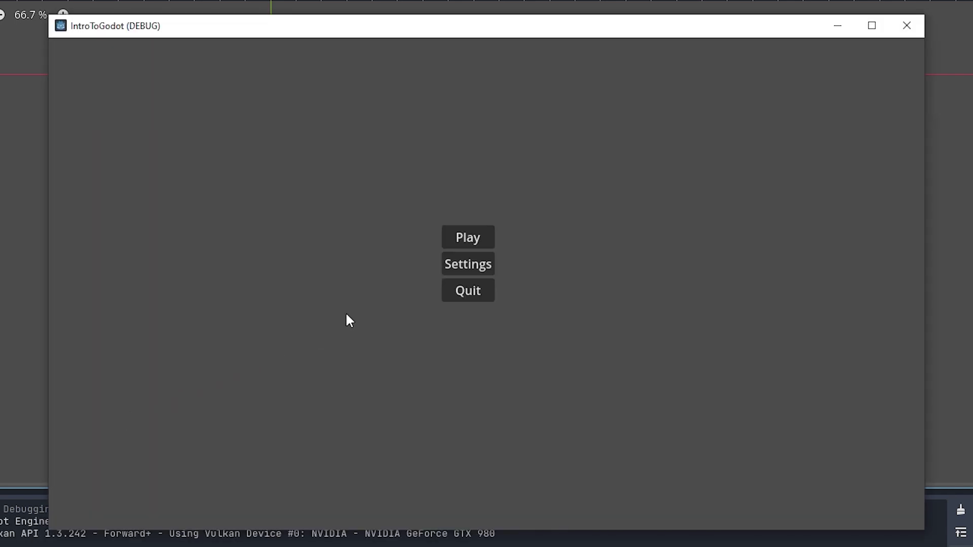
pyautogui.click(485, 240)
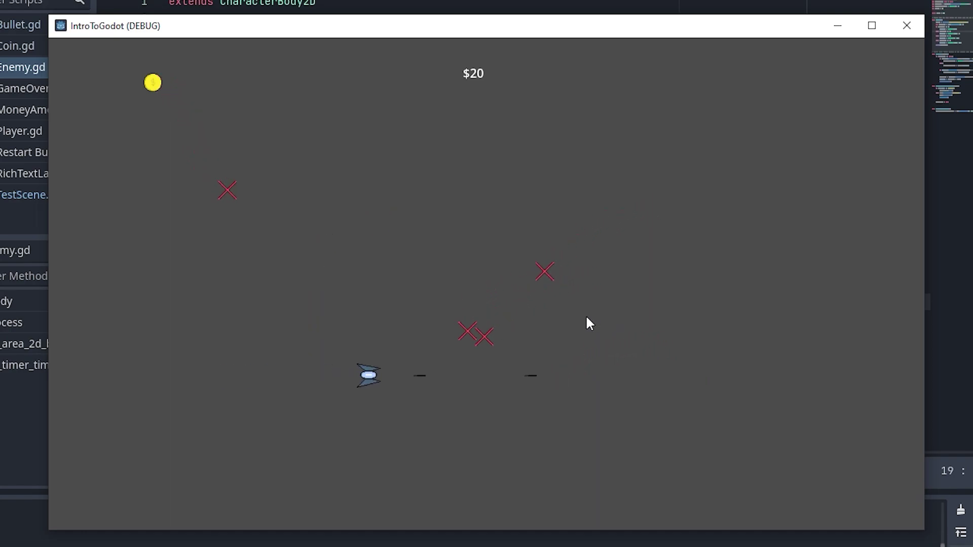
# Move the ship down to shoot the enemies in the running game
pyautogui.press('Down')
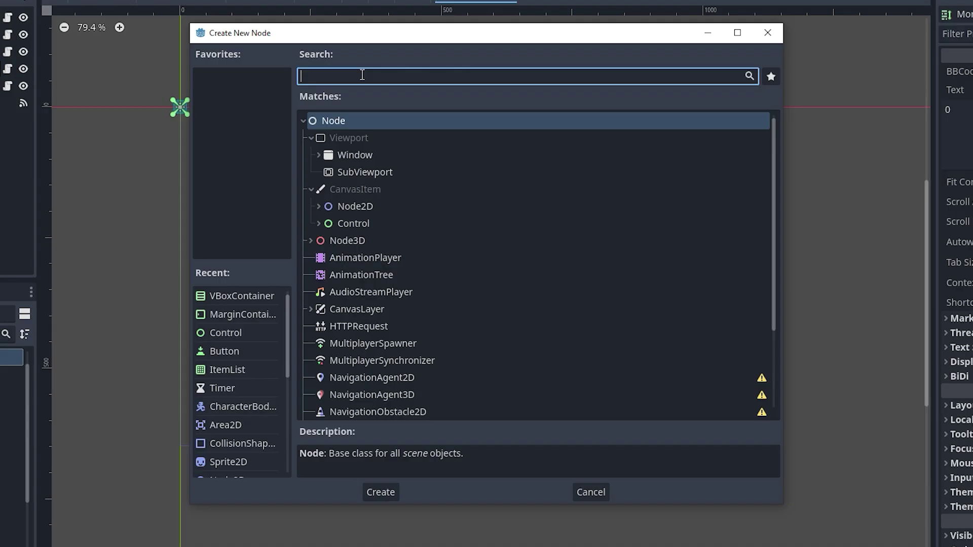
pyautogui.write('text')
# Add a RichTextLabel to the level, move it right, and rename it Points
pyautogui.click(387, 170)
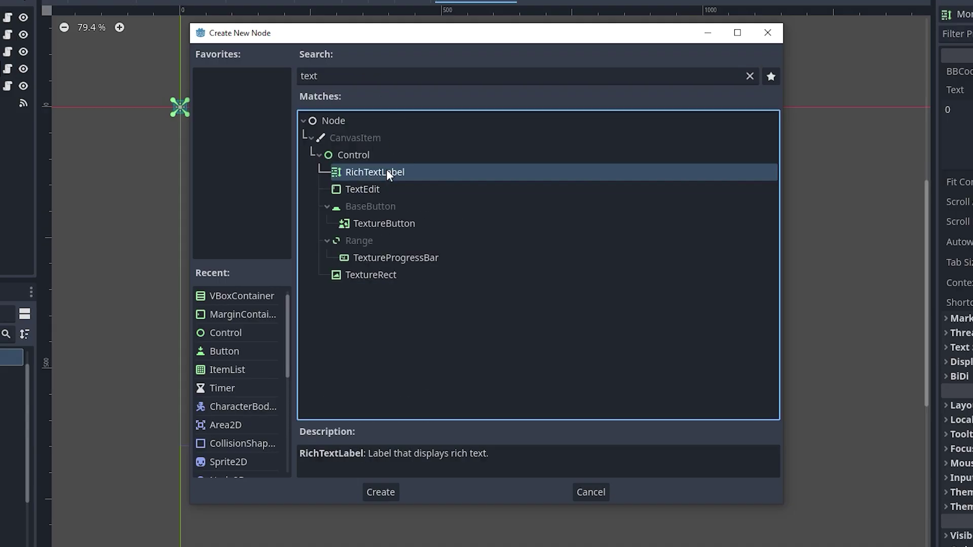
pyautogui.doubleClick(390, 172)
pyautogui.moveTo(390, 176); pyautogui.dragTo(668, 175)
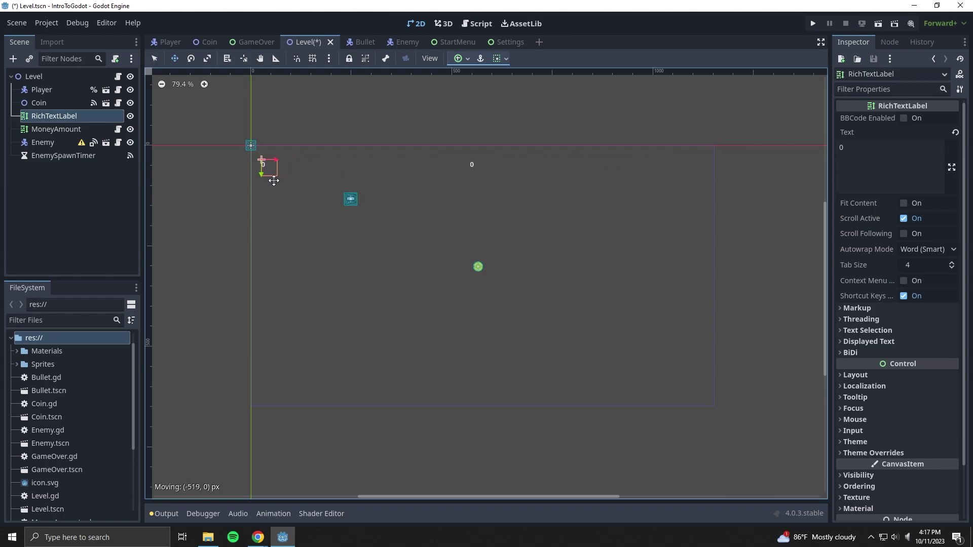
pyautogui.press('F2')
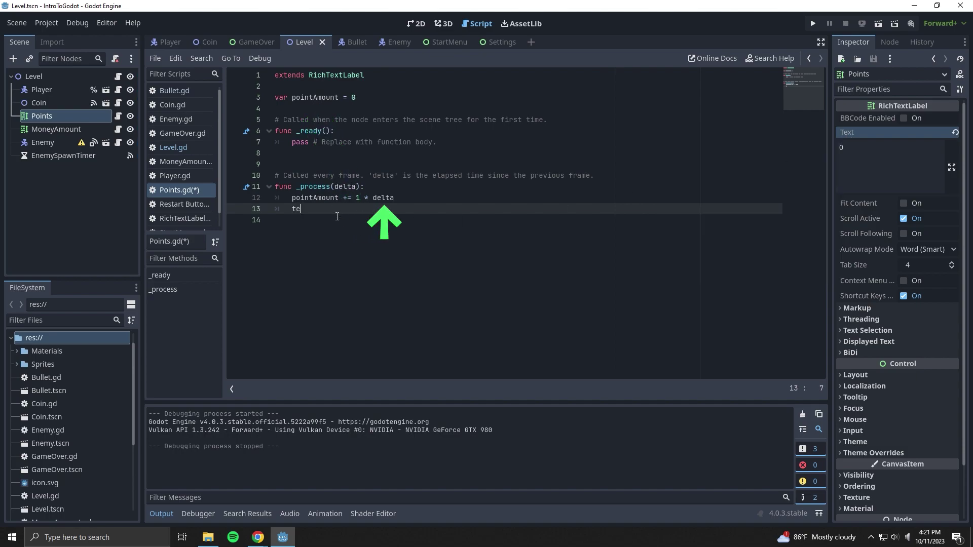
pyautogui.write('xt = pointAmount')
pyautogui.press('Down')
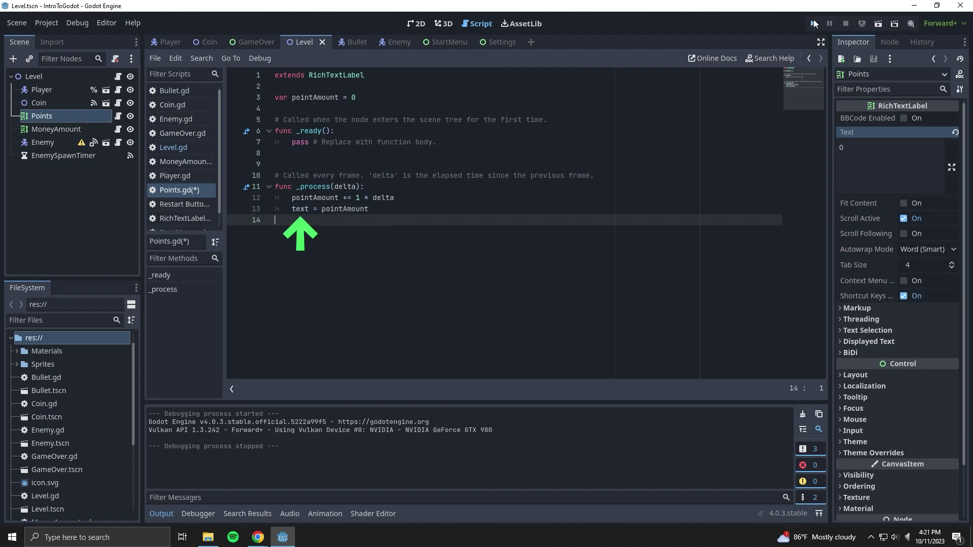
# Test the points label, then wrap pointAmount on line 13 as a string
pyautogui.click(814, 23)
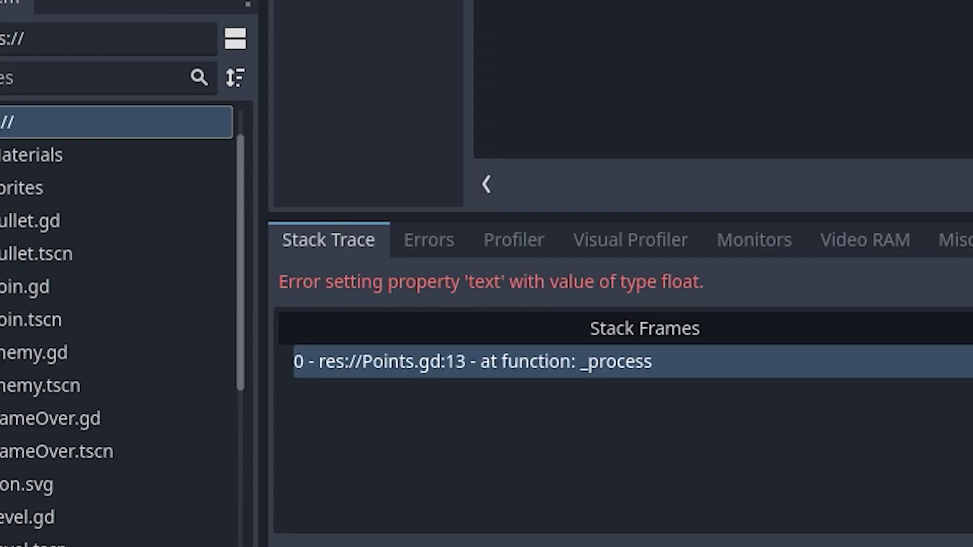
pyautogui.doubleClick(327, 209)
pyautogui.hotkey('ctrl', 'x')
pyautogui.write('str(point')
pyautogui.hotkey('ctrl', 'v')
# Relaunch the game from the menu and fly the ship to check the counter
pyautogui.press('F5')
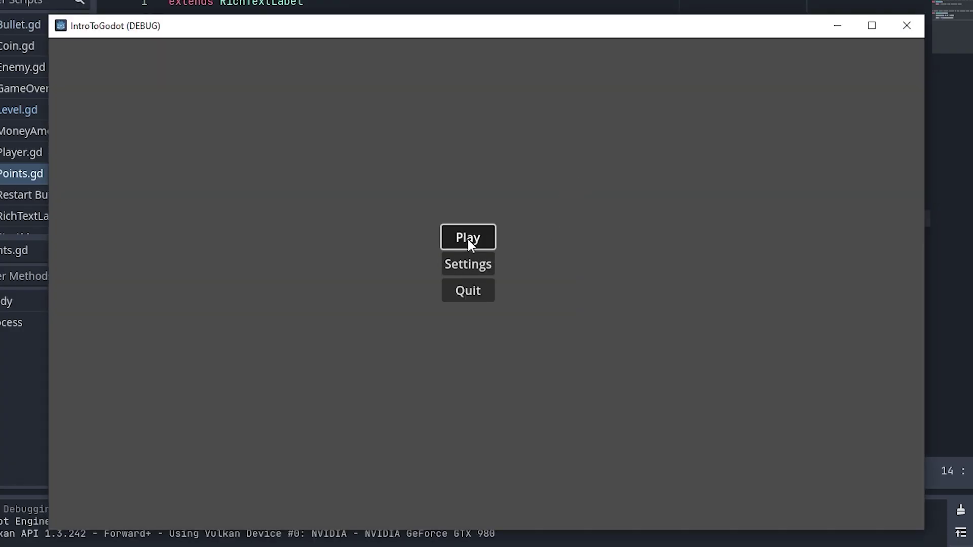
pyautogui.click(468, 239)
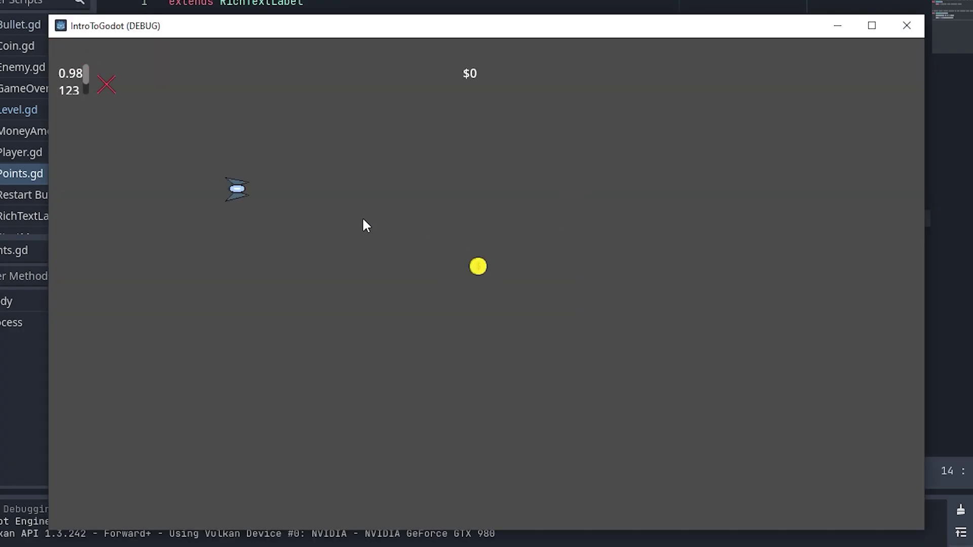
pyautogui.press('Right')
pyautogui.press('Down')
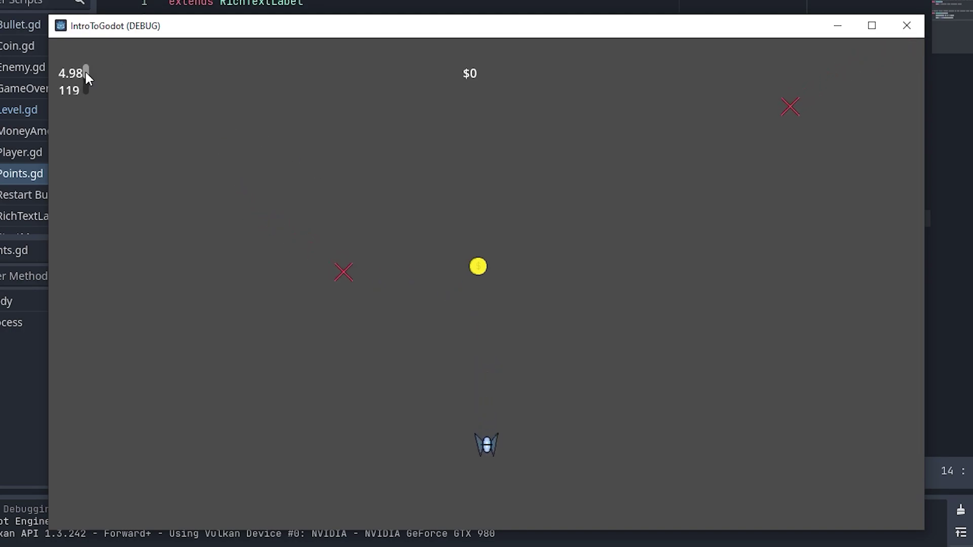
pyautogui.press('F8')
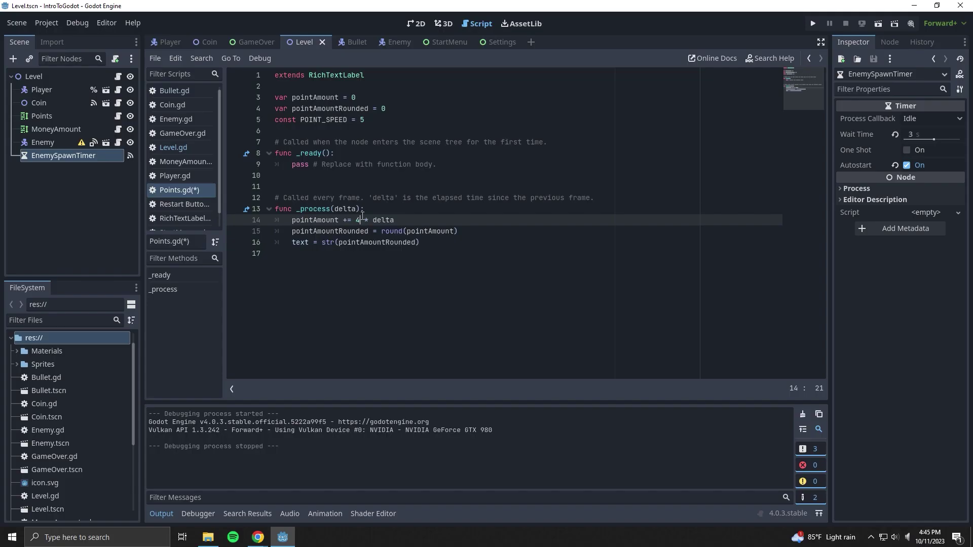
pyautogui.write('T')
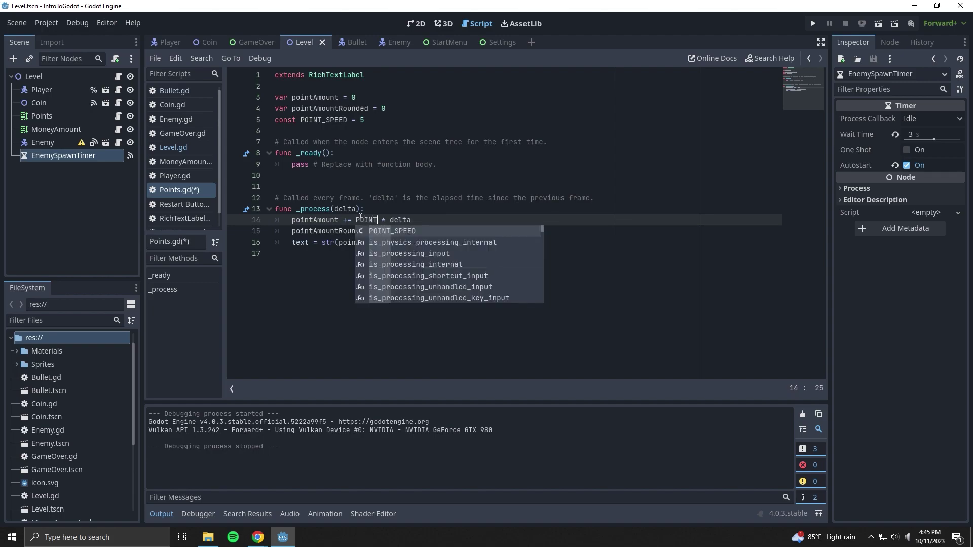
pyautogui.write('_')
# Replace the hard-coded 4 with POINT_SPEED, save, and play the game again
pyautogui.press('Return')
pyautogui.click(390, 336)
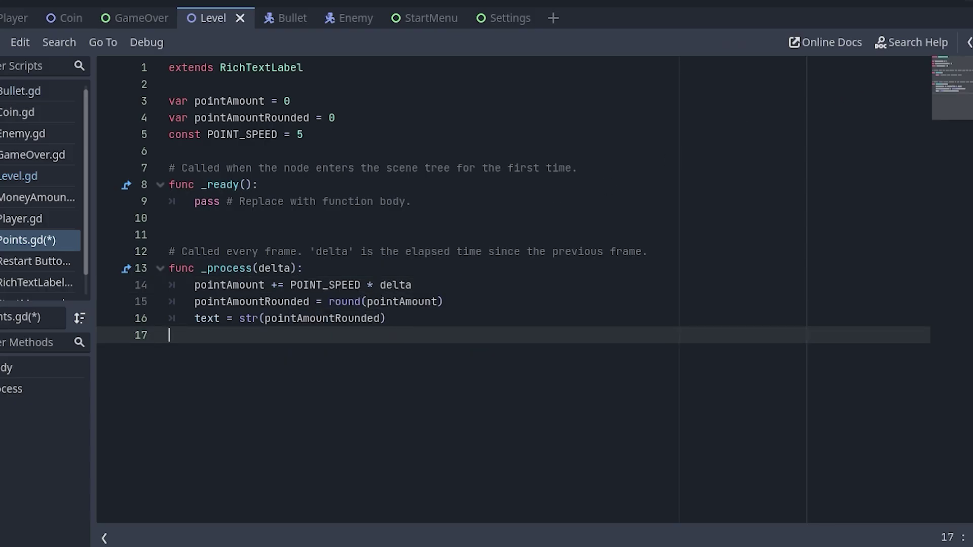
pyautogui.press('F5')
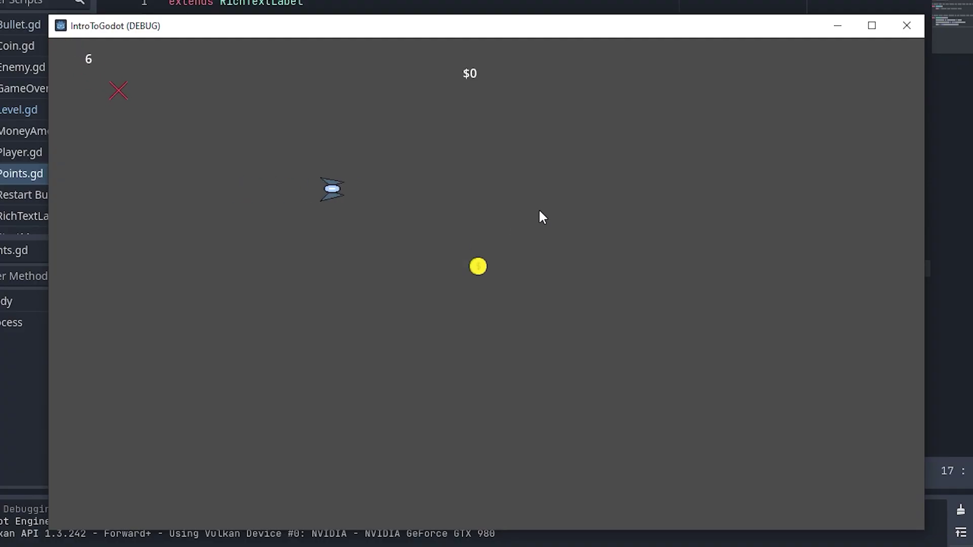
pyautogui.press('Right')
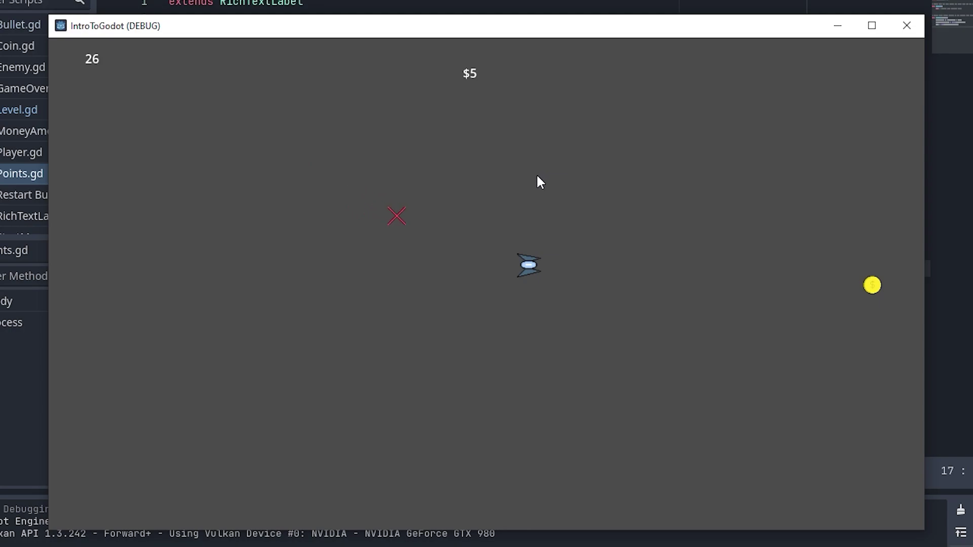
# Fly toward a coin, then complete the $"../Points".pointAmount line in MoneyAmount.gd
pyautogui.press('Right')
pyautogui.press('Down')
pyautogui.press('Left')
pyautogui.press('Down')
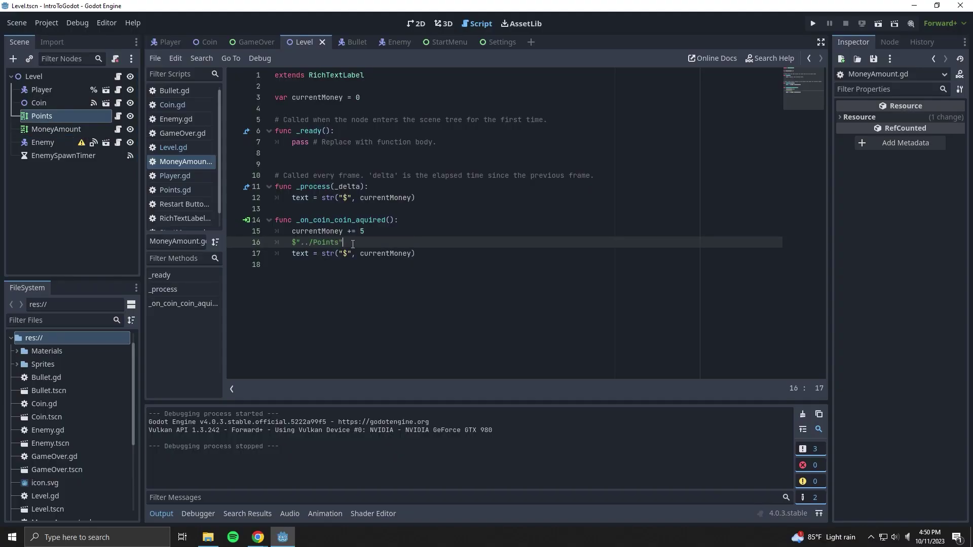
pyautogui.write('pointAmount +=')
pyautogui.press('Escape')
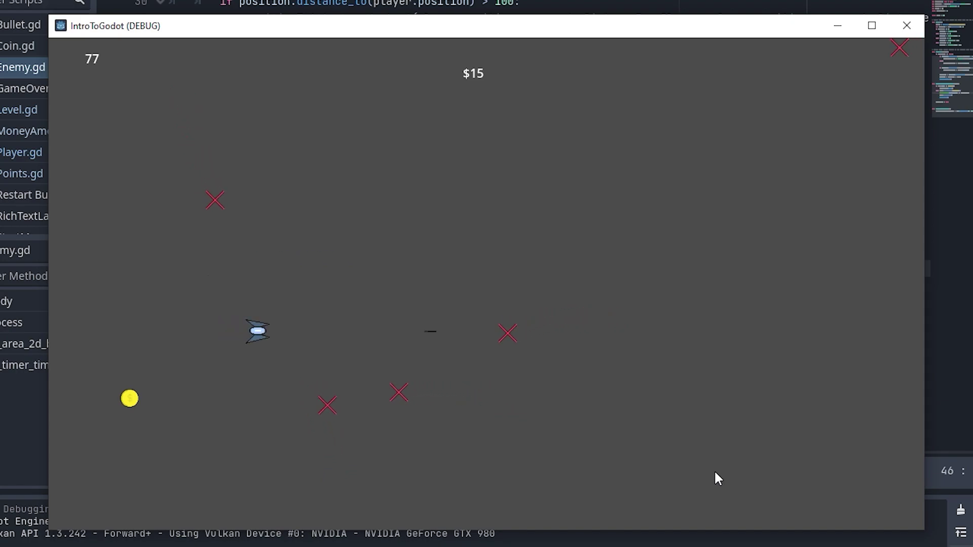
# Steer the ship around enemies across the arena, collecting coins to raise the money
pyautogui.press('Left')
pyautogui.press('Down')
pyautogui.press('Up')
pyautogui.press('Right')
pyautogui.press('Right')
pyautogui.press('Down')
pyautogui.press('Right')
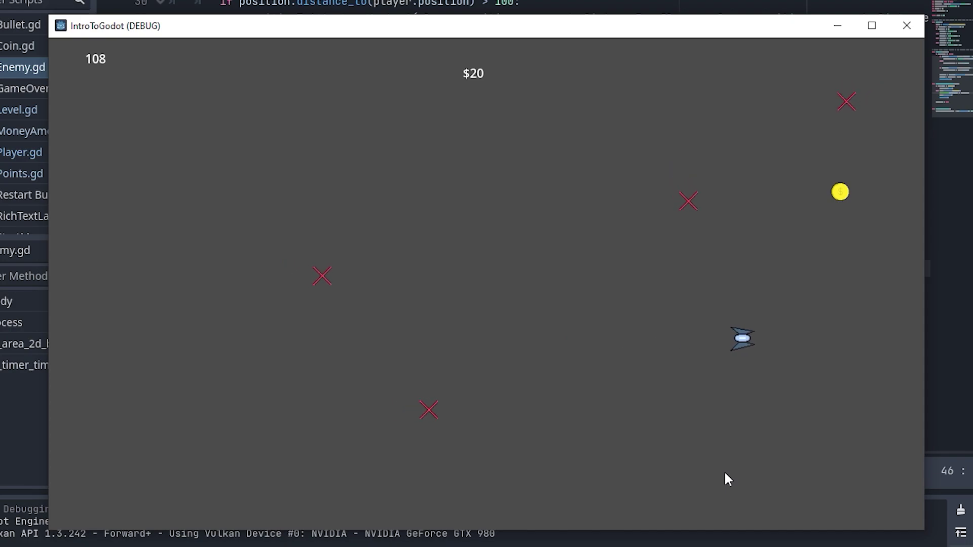
pyautogui.press('Down')
pyautogui.press('Up')
pyautogui.press('Right')
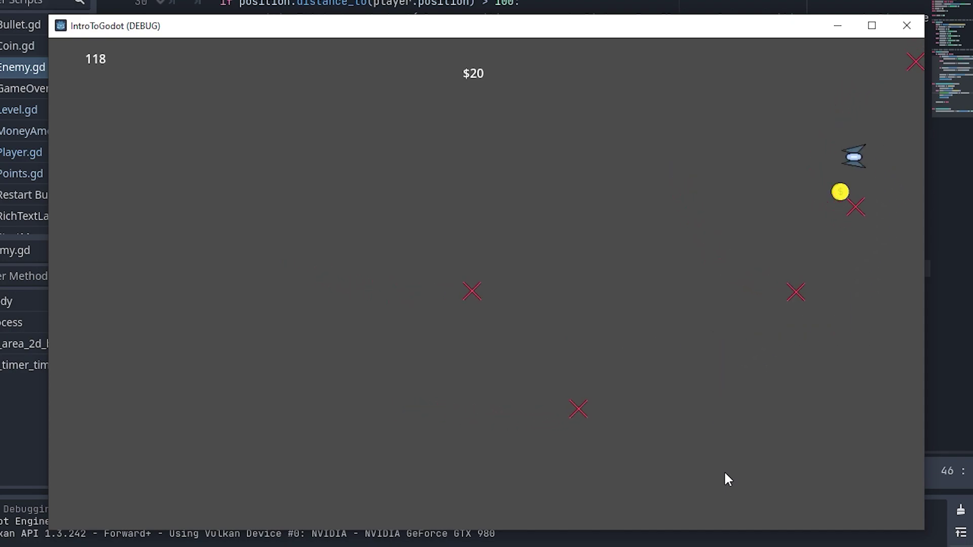
pyautogui.press('Left')
pyautogui.press('Down')
pyautogui.press('Right')
pyautogui.press('Up')
pyautogui.press('Right')
pyautogui.press('Right')
pyautogui.press('Up')
pyautogui.press('Down')
pyautogui.press('Left')
pyautogui.press('Left')
# Keep flying the ship around the arena to grab the remaining coins
pyautogui.press('Up')
pyautogui.press('Right')
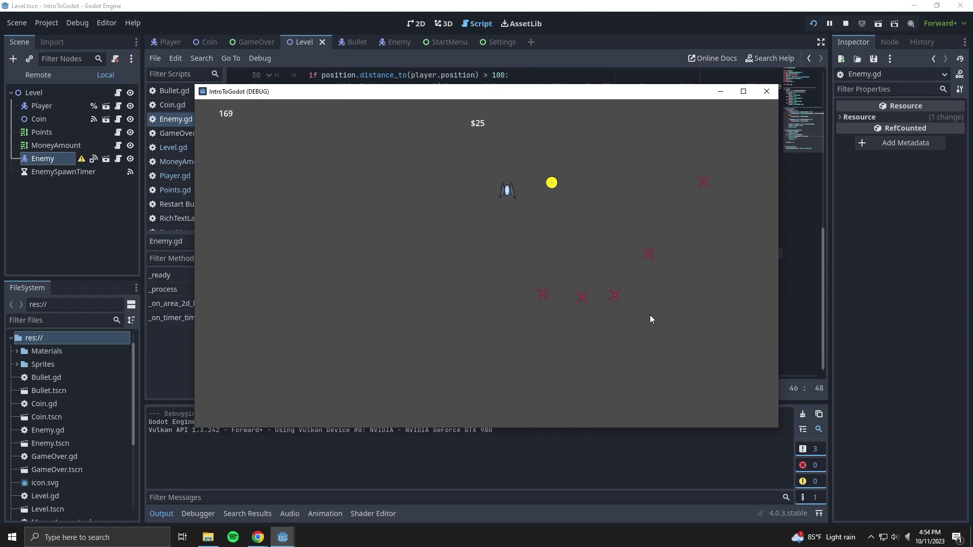
pyautogui.press('Right')
pyautogui.press('Down')
pyautogui.press('Left')
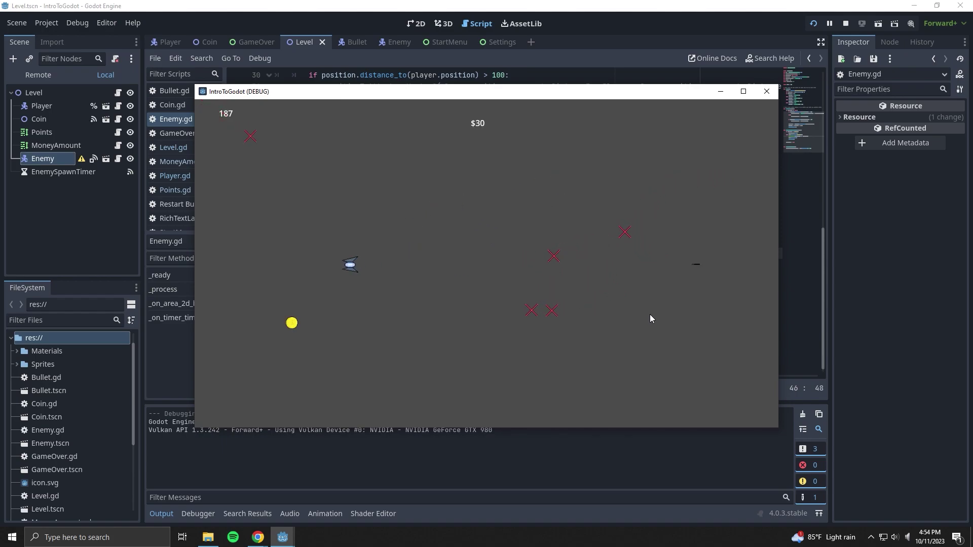
pyautogui.press('Down')
pyautogui.press('Right')
pyautogui.press('Up')
pyautogui.press('Up')
pyautogui.press('Right')
pyautogui.press('Down')
pyautogui.press('Left')
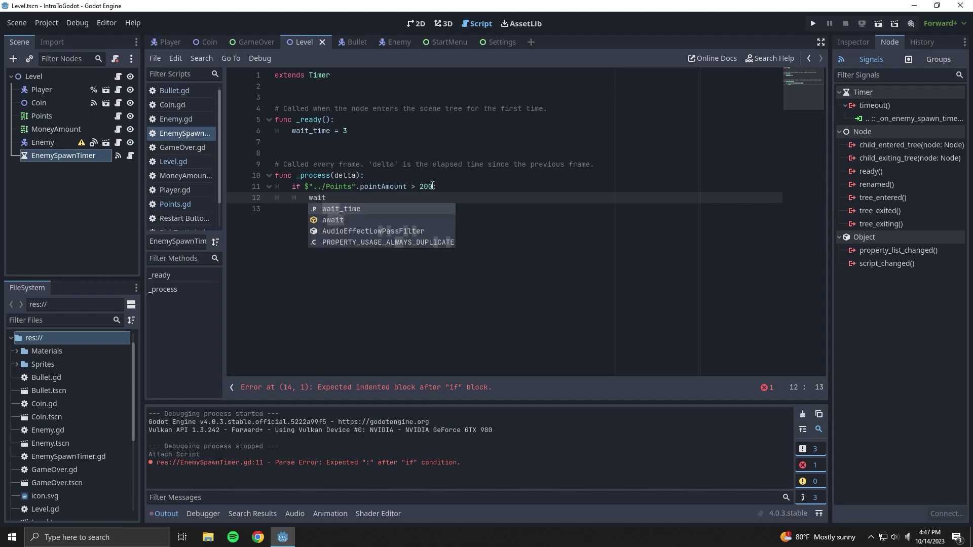
pyautogui.write('_time')
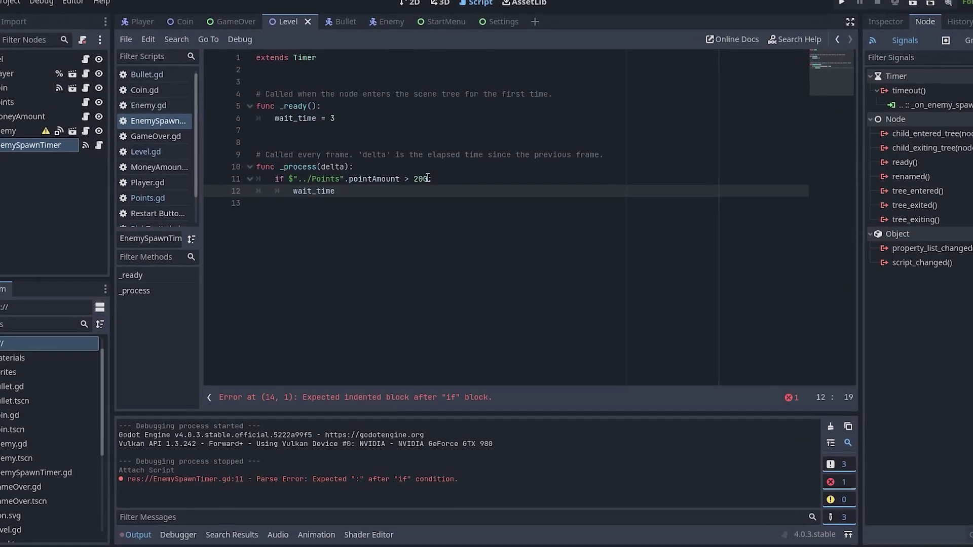
pyautogui.write(' =')
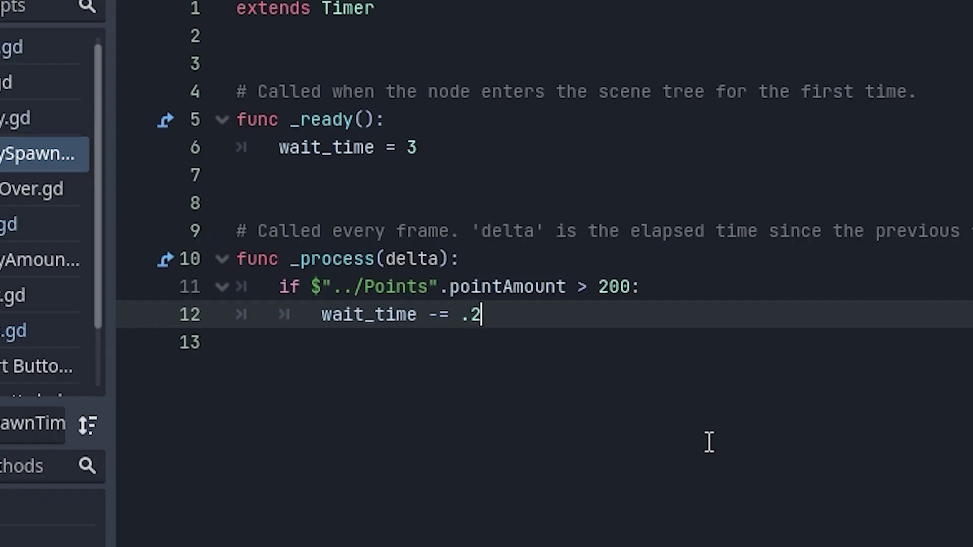
# Finish the wait_time -= .2 statement and move to the line below
pyautogui.press('Down')
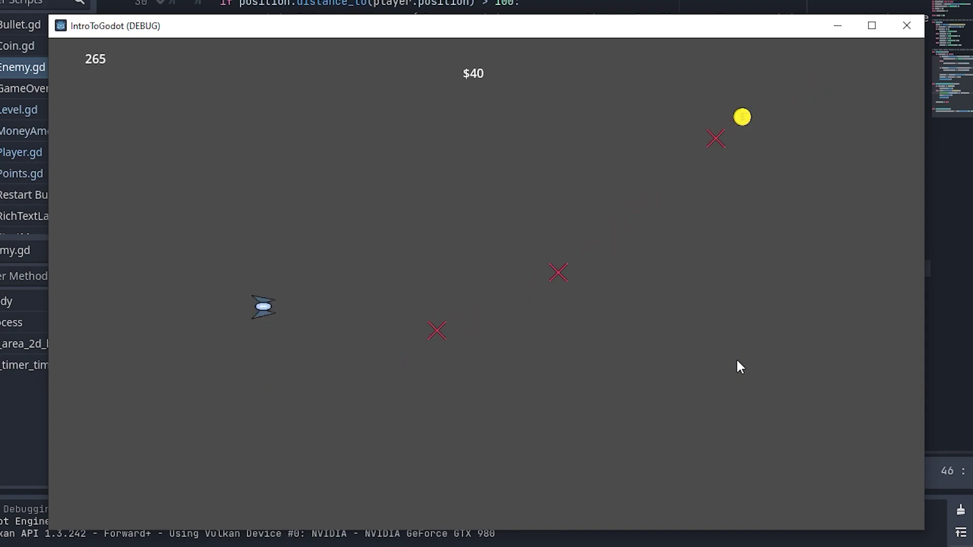
pyautogui.press('Right')
pyautogui.press('Down')
pyautogui.press('Up')
pyautogui.press('Right')
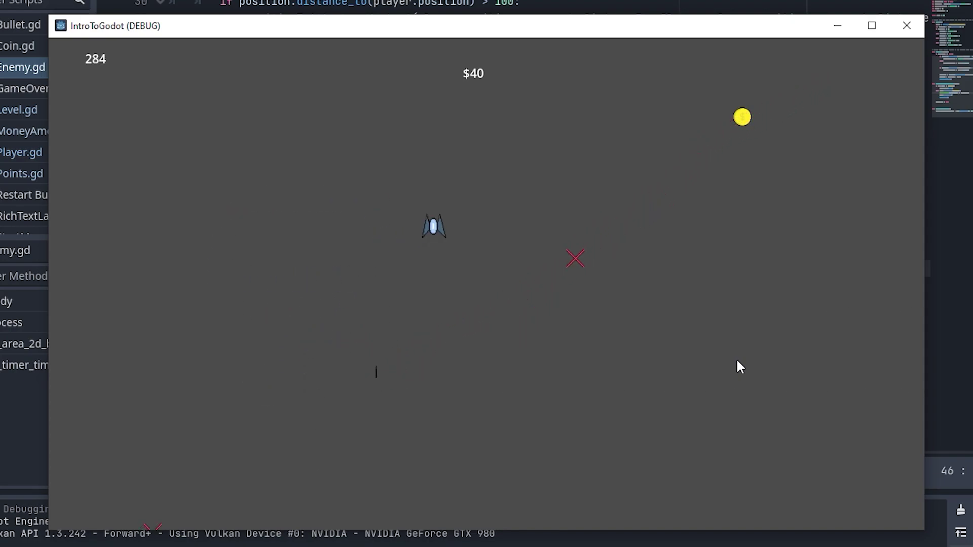
pyautogui.press('Up')
pyautogui.press('Down')
pyautogui.press('Left')
pyautogui.press('Right')
pyautogui.press('Down')
pyautogui.press('Left')
pyautogui.press('Left')
pyautogui.press('Up')
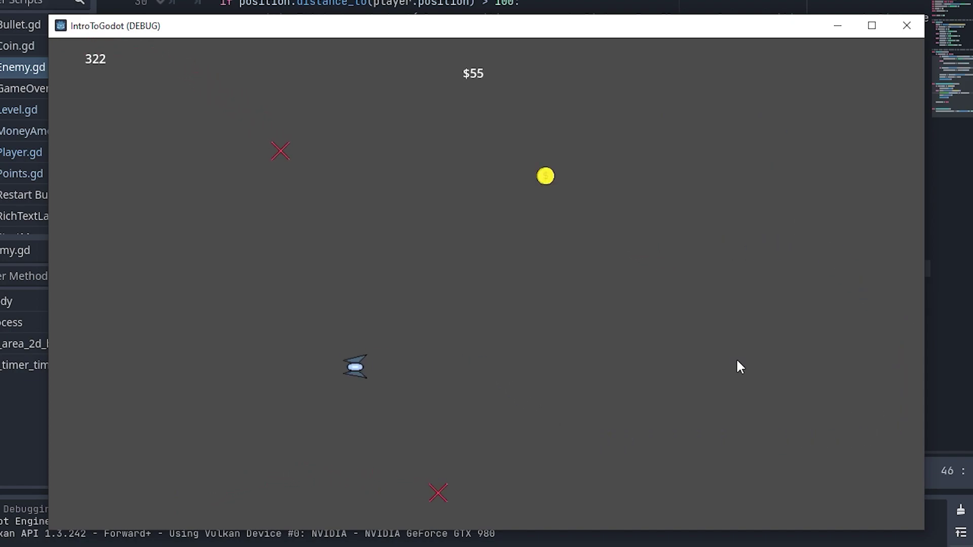
pyautogui.press('Up')
pyautogui.press('Right')
pyautogui.press('Down')
pyautogui.press('Left')
pyautogui.press('Up')
pyautogui.press('Right')
pyautogui.press('Down')
pyautogui.press('Left')
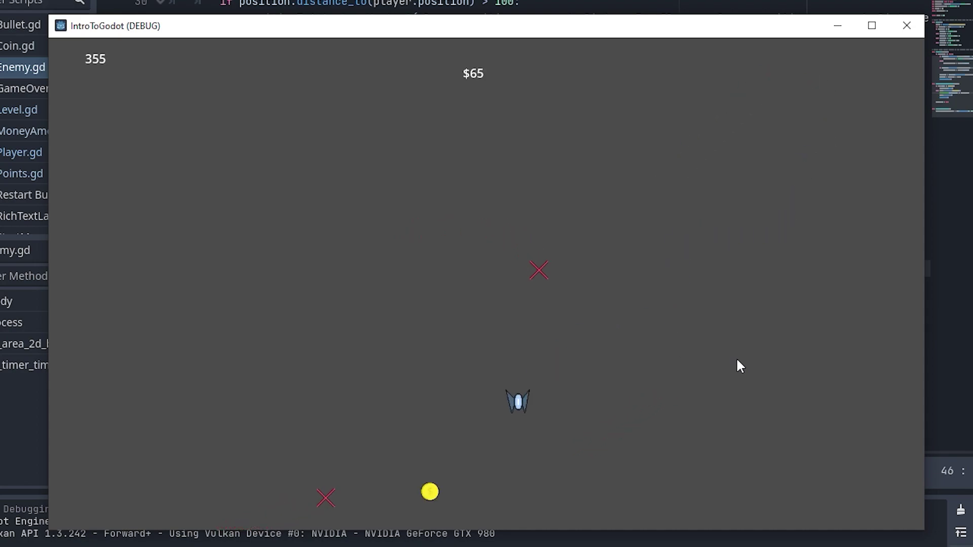
pyautogui.press('Up')
pyautogui.press('Right')
pyautogui.press('Down')
pyautogui.press('Down')
pyautogui.press('Left')
pyautogui.press('Up')
pyautogui.press('Right')
pyautogui.press('Down')
pyautogui.press('Right')
pyautogui.press('Left')
pyautogui.press('Right')
pyautogui.press('Up')
pyautogui.press('Down')
pyautogui.press('Left')
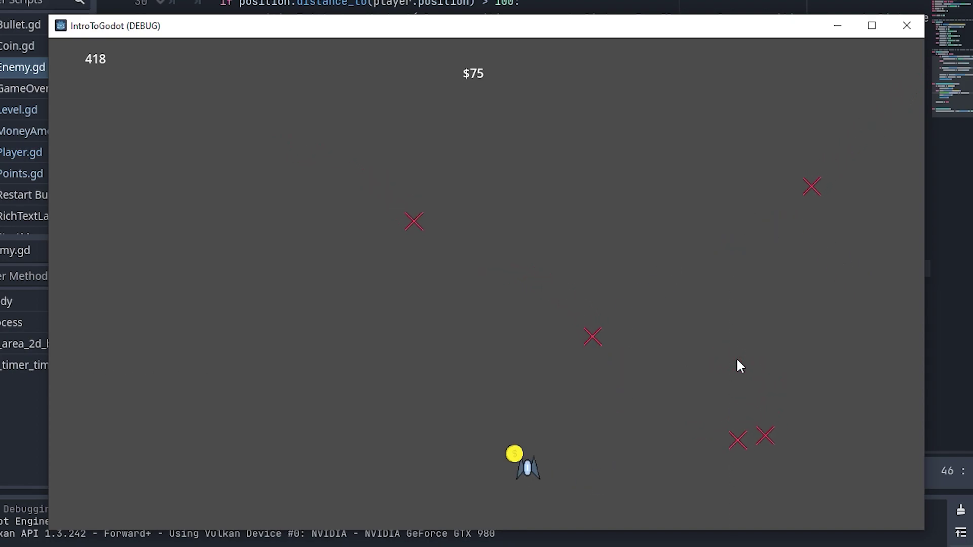
pyautogui.press('Up')
pyautogui.press('Down')
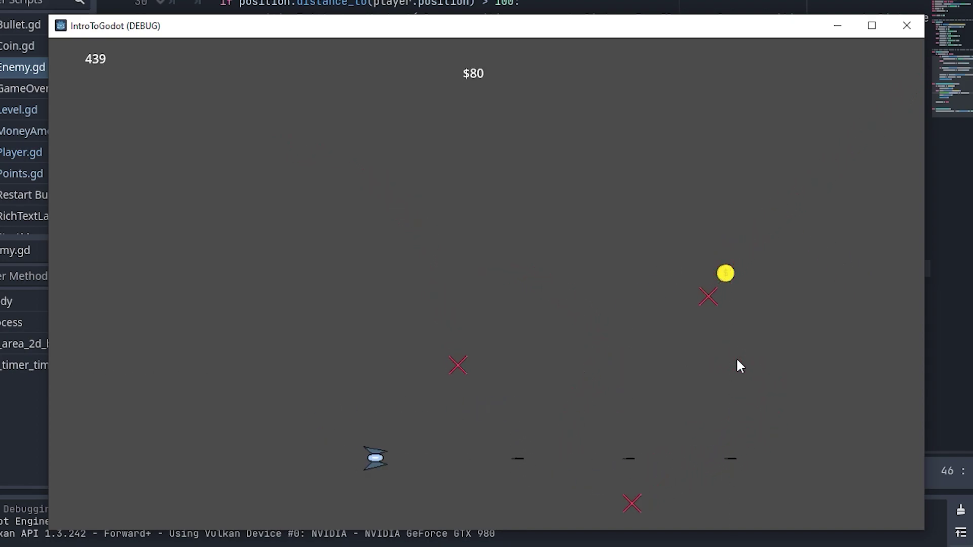